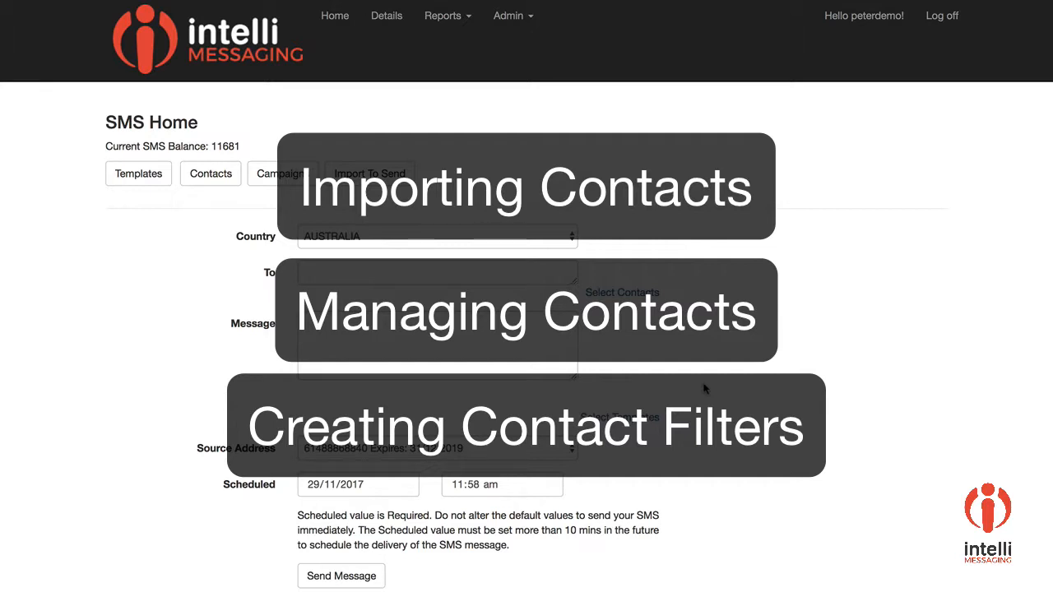
Step: Open the SMS contacts page and search the contact list without any criteria
click(210, 176)
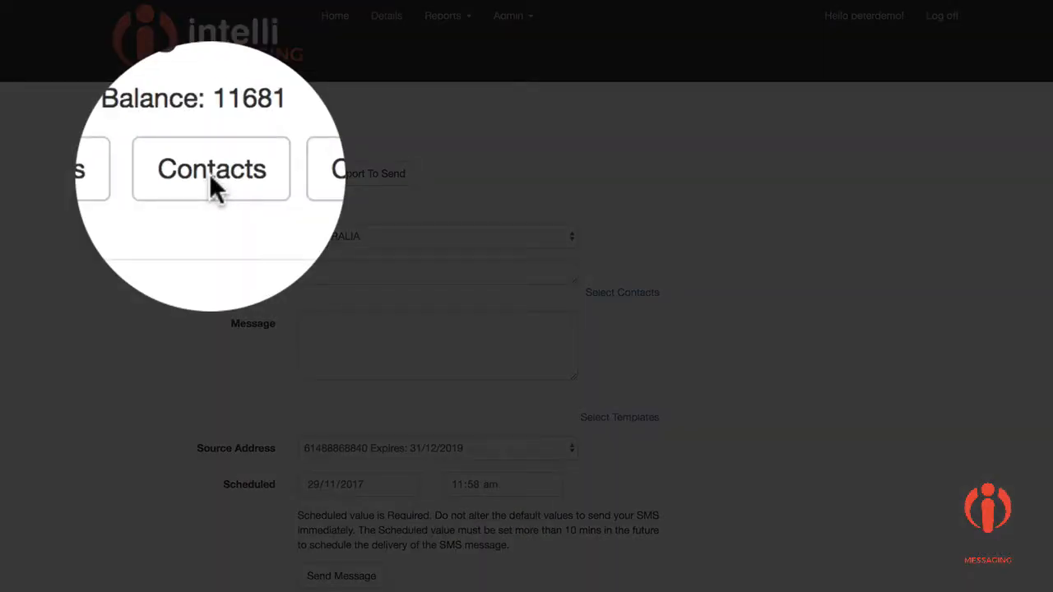
click(210, 175)
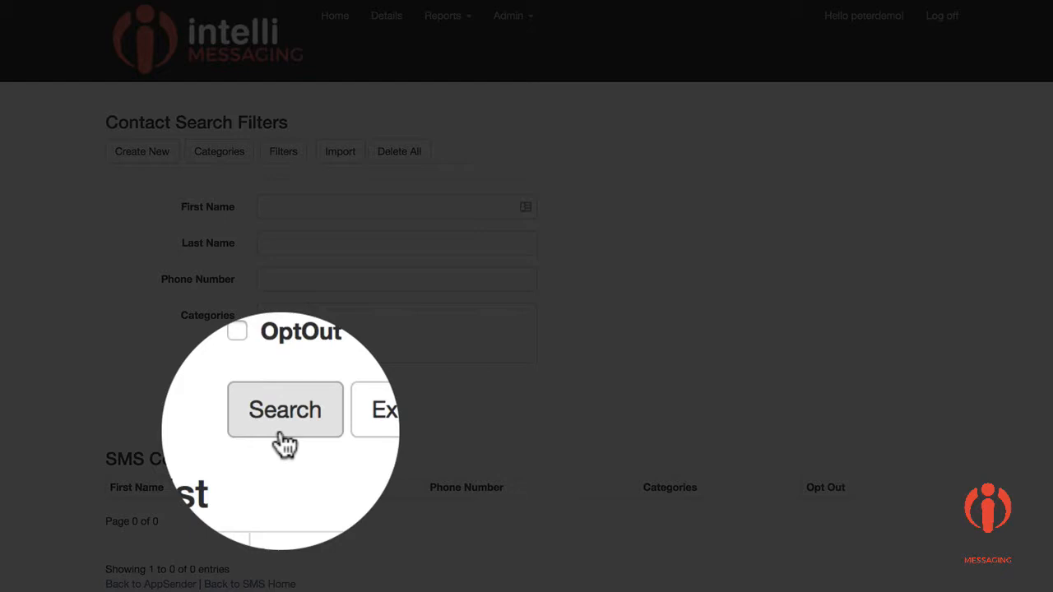
click(280, 426)
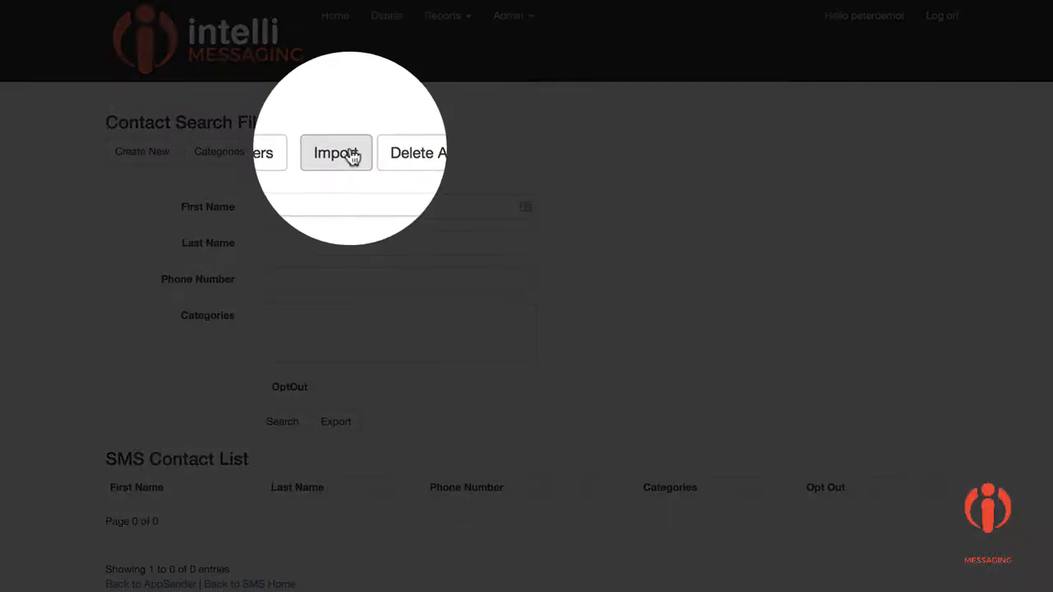
Step: Start a data import with the import type Add Contacts and enter the e-mail address
click(340, 152)
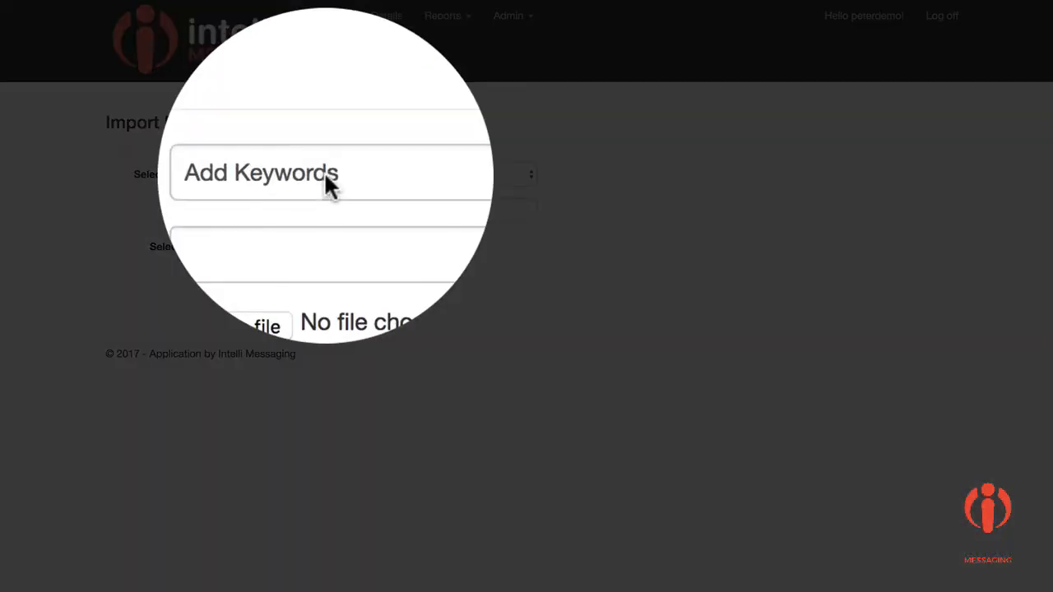
click(321, 184)
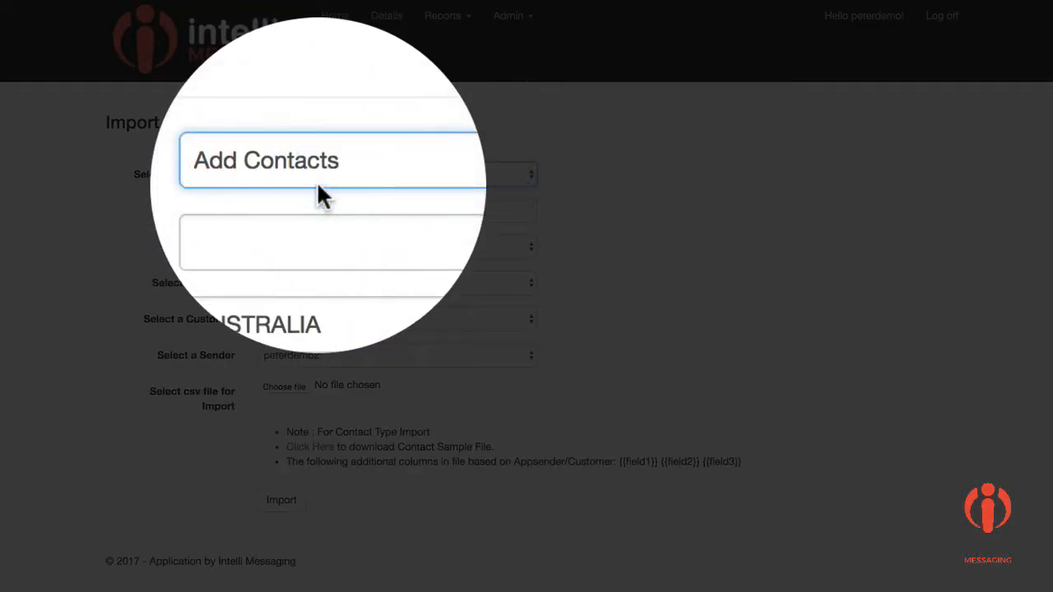
click(305, 206)
text(peterh)
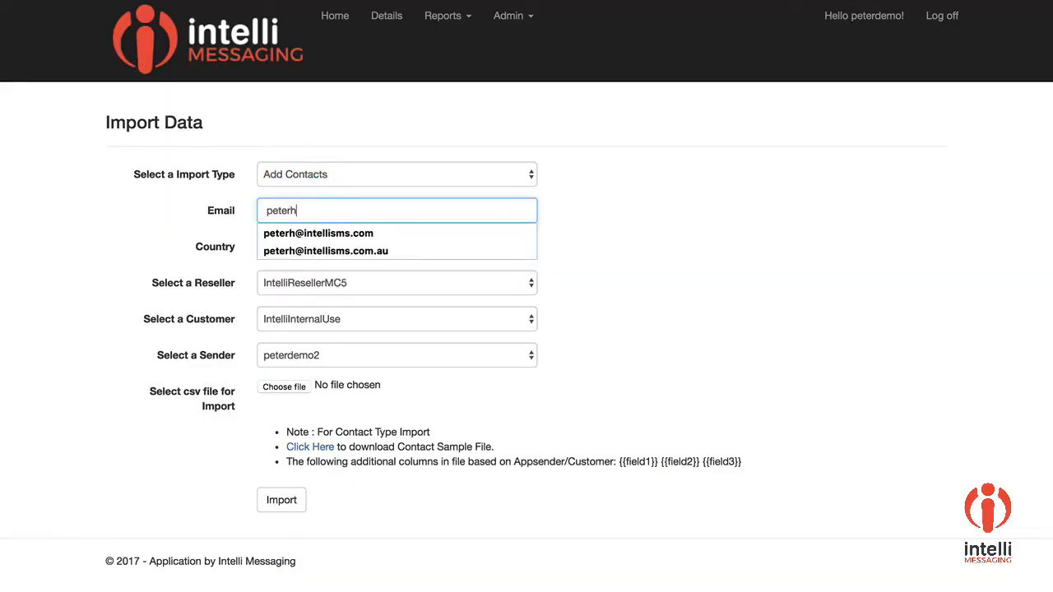
key(BackSpace)
key(Down)
key(Tab)
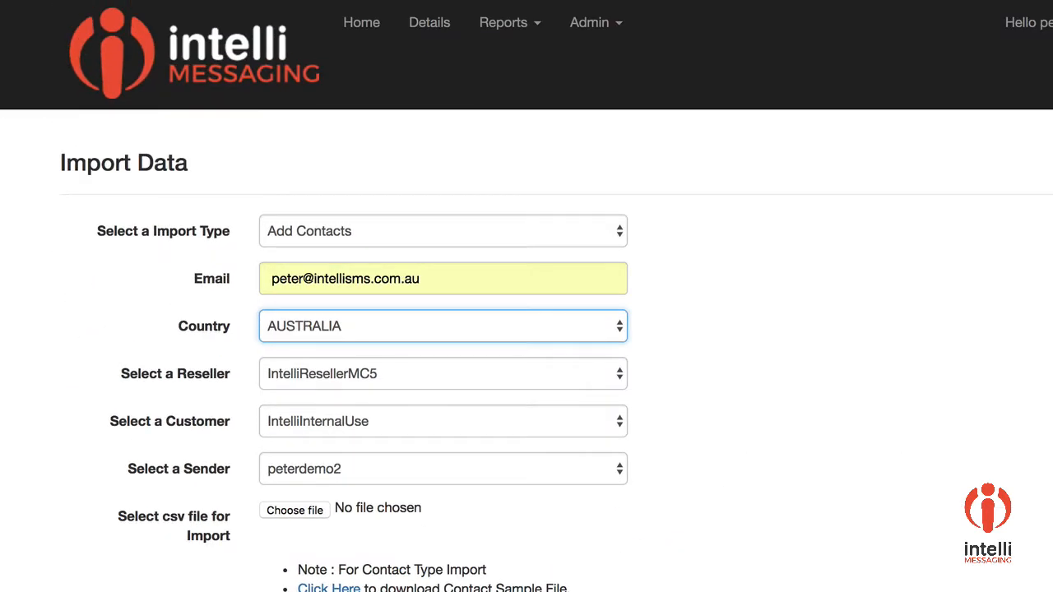
Step: Choose ContactImportSample3.csv from Documents as the import file and run the import
key(super+Tab)
key(super+Tab)
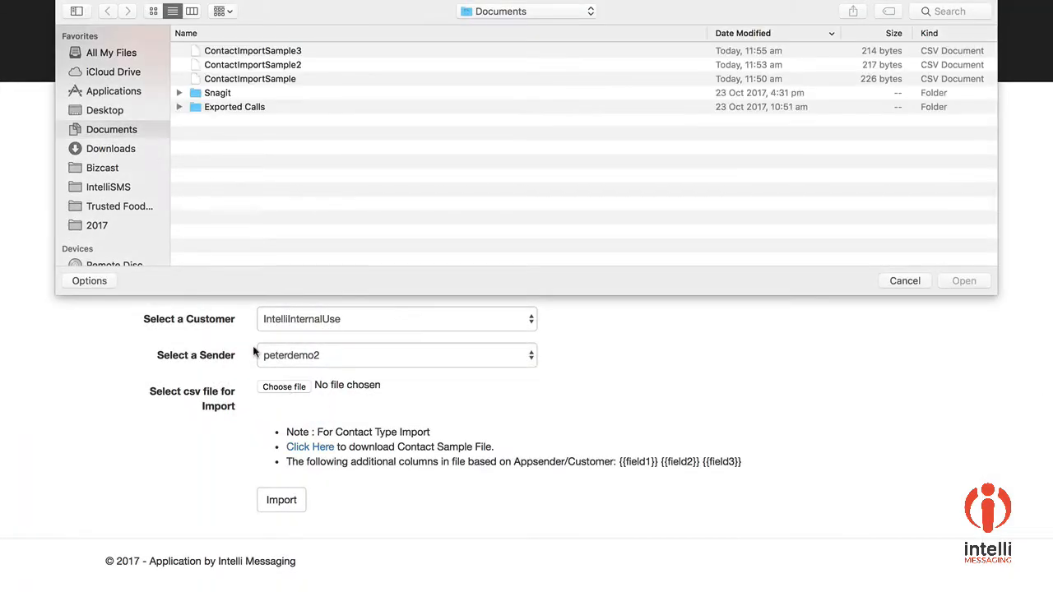
click(248, 51)
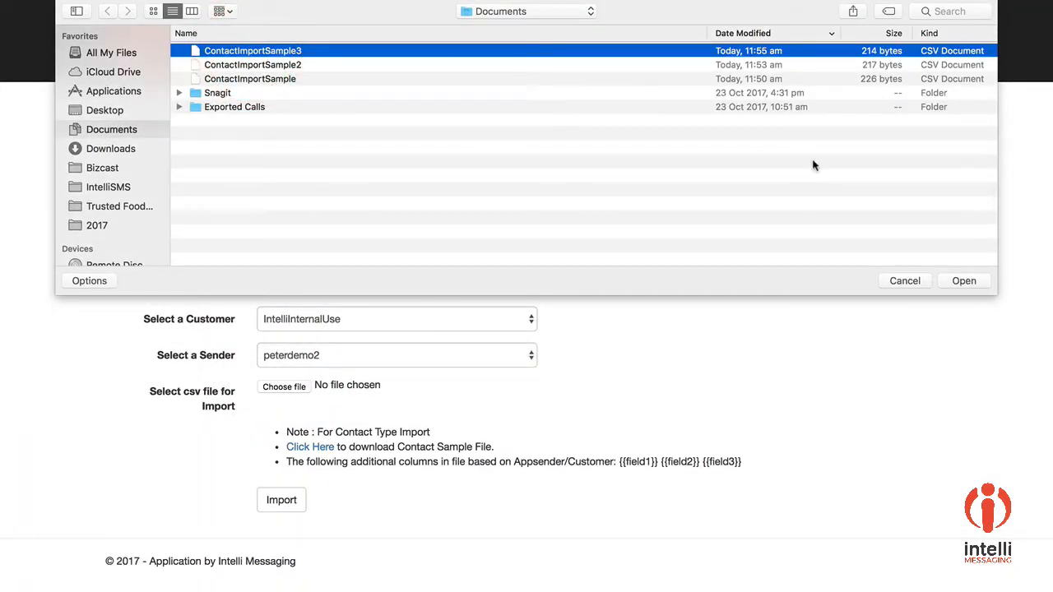
click(967, 282)
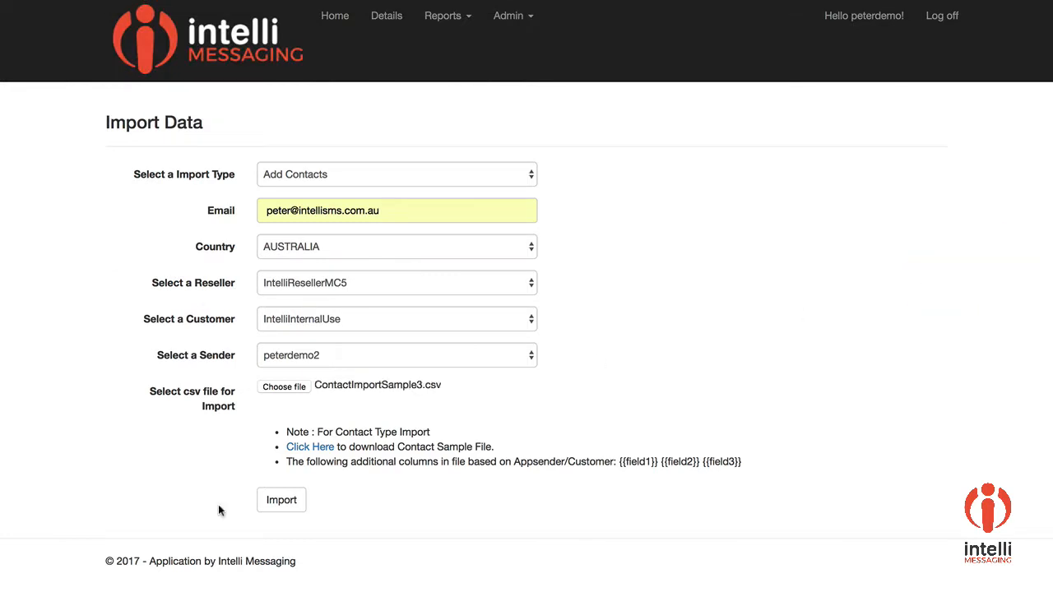
click(271, 500)
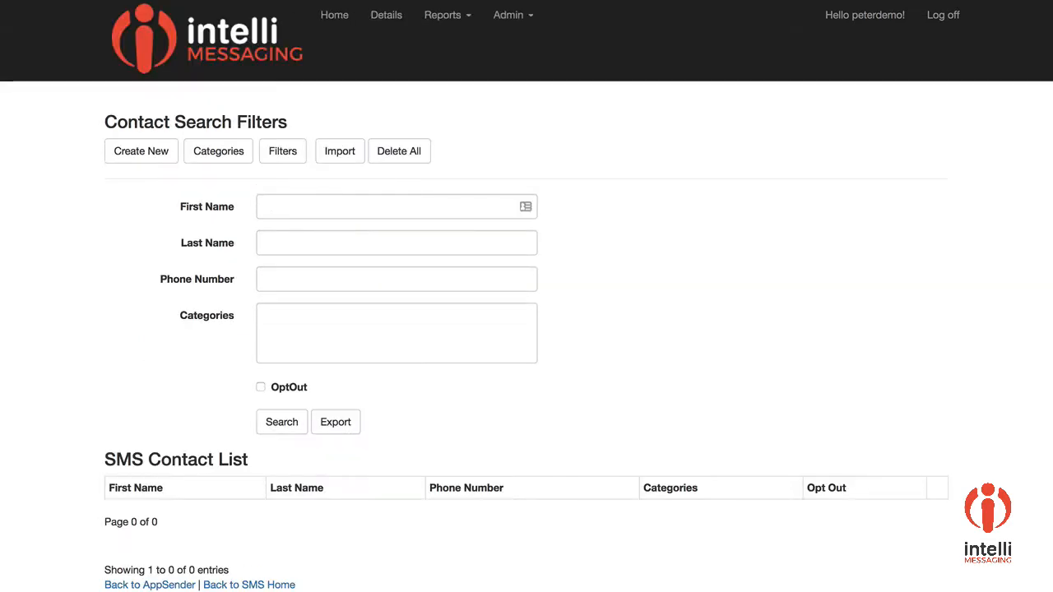
Step: Search the contacts without any criteria and review the imported entries in the SMS contact list
click(285, 423)
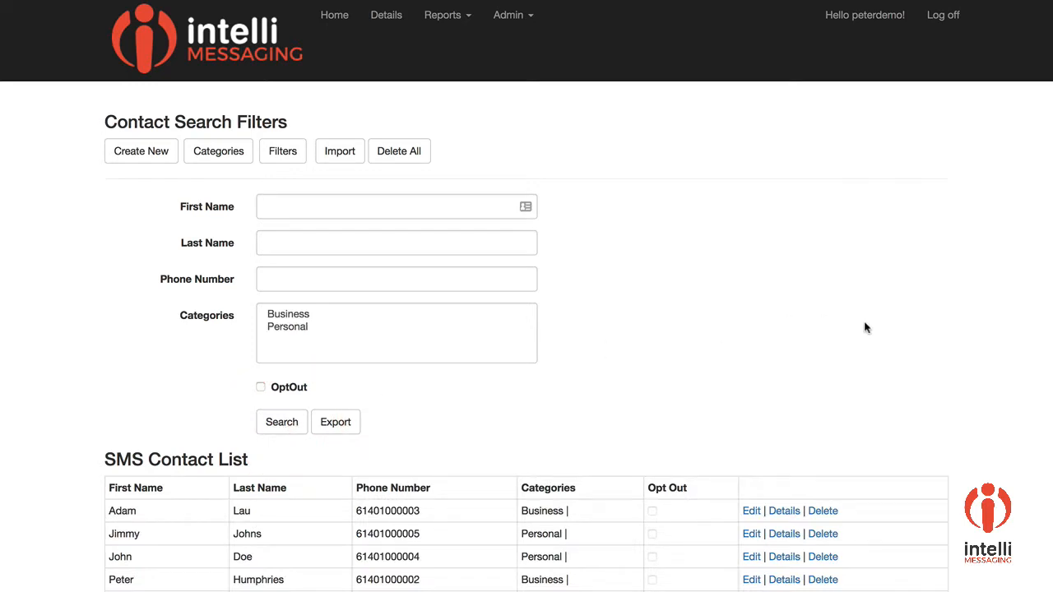
scroll(864, 323, up, 1)
scroll(864, 323, down, 1)
scroll(601, 356, down, 2)
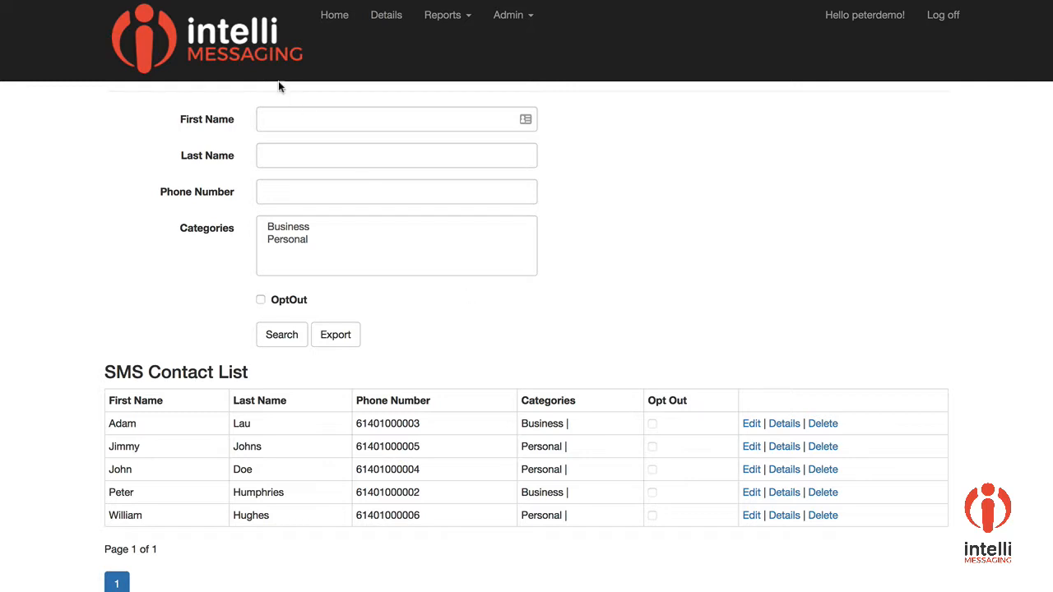
Step: Search the contact list by a contact's first name
click(280, 120)
text(peter)
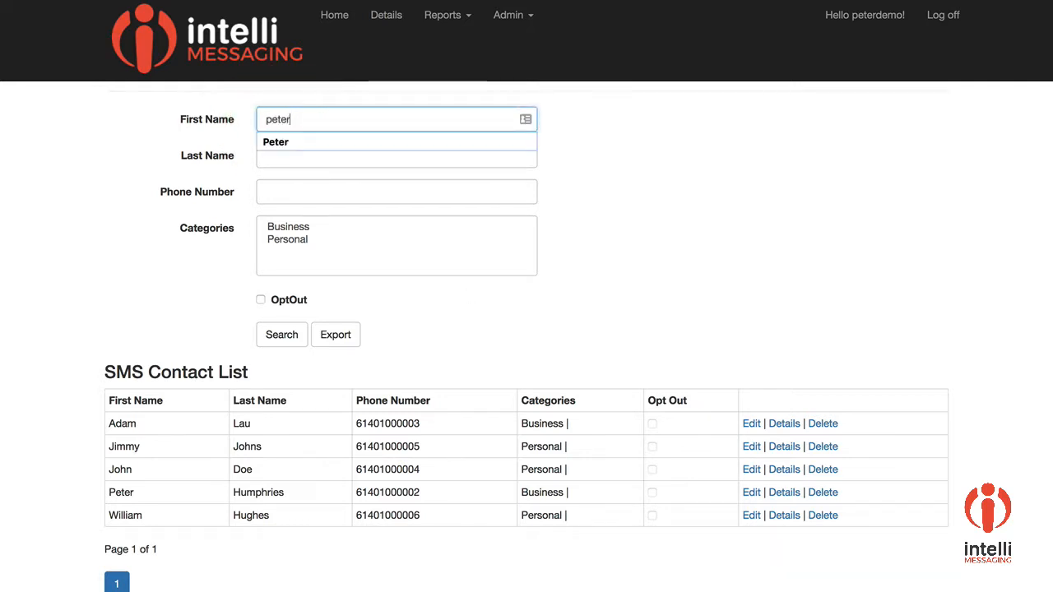
click(283, 334)
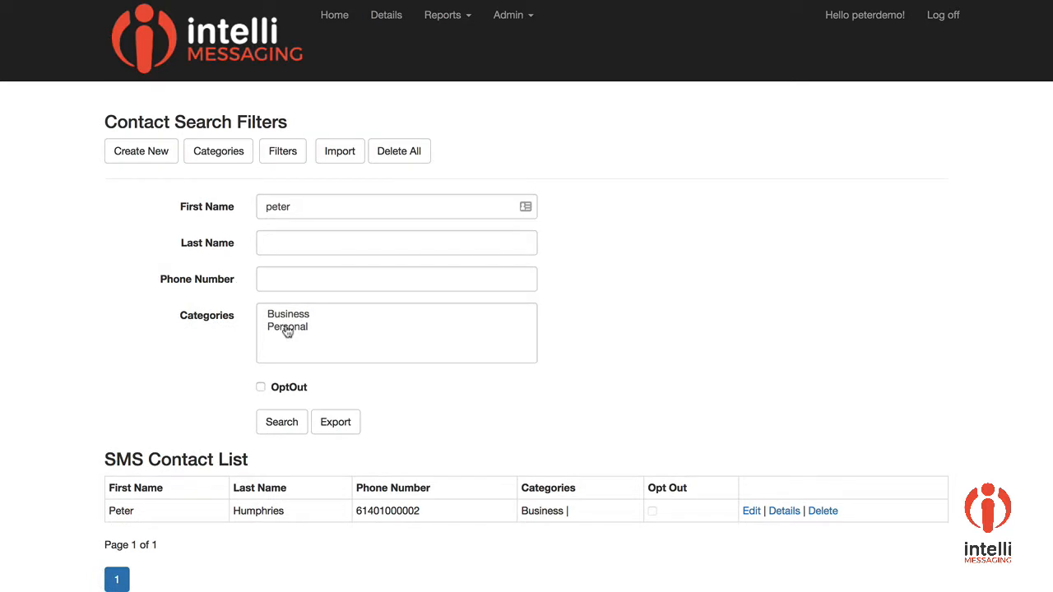
Step: Clear the first name criterion and search the contacts by the Business category
double_click(318, 206)
text(pe)
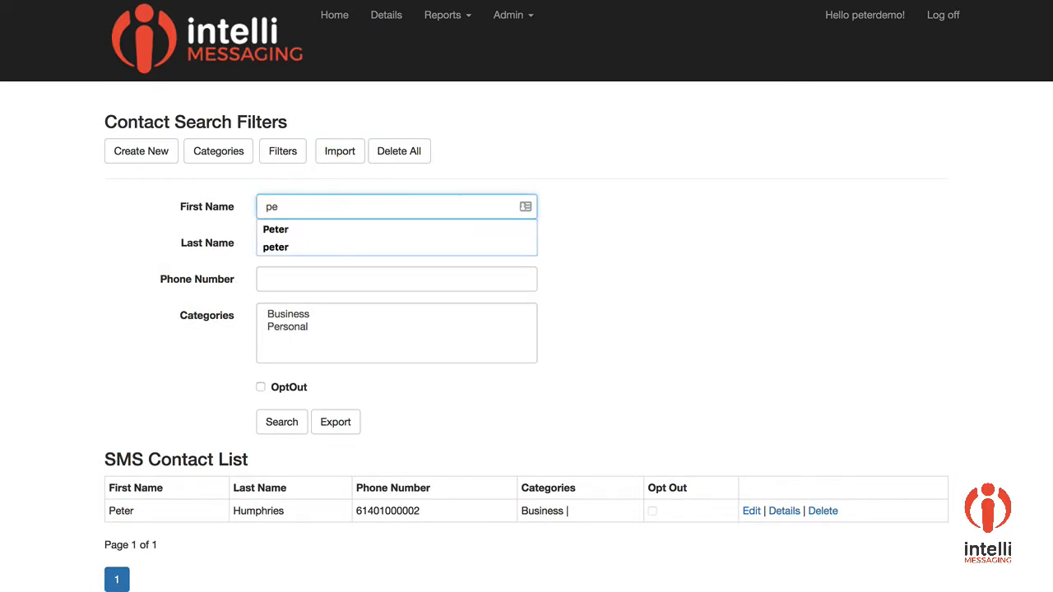
key(BackSpace)
key(BackSpace)
click(289, 319)
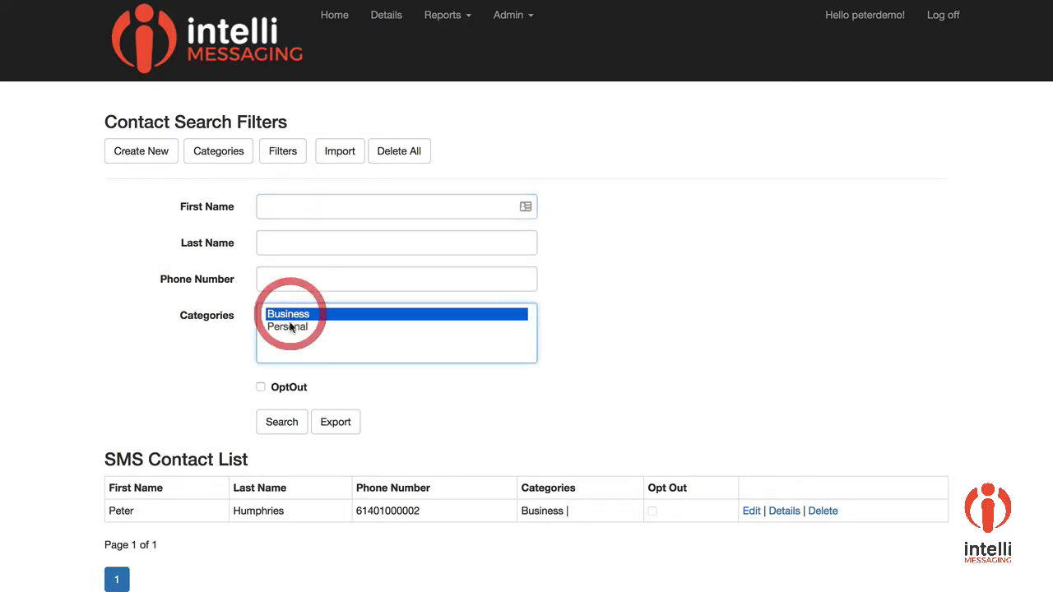
click(286, 425)
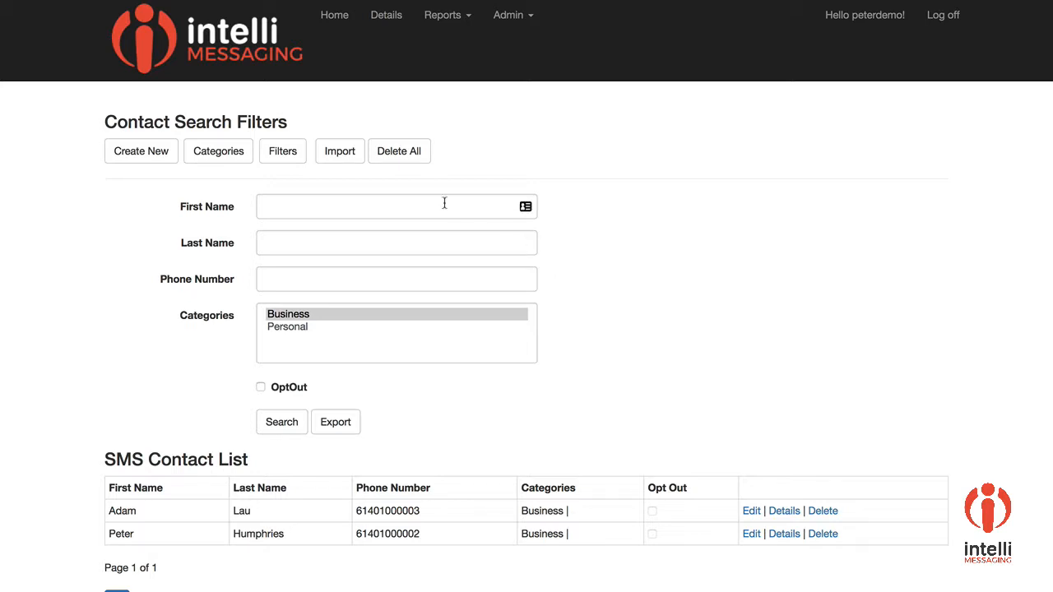
Step: Create and save an SMS contact filter named "business" that uses the Business category
click(284, 156)
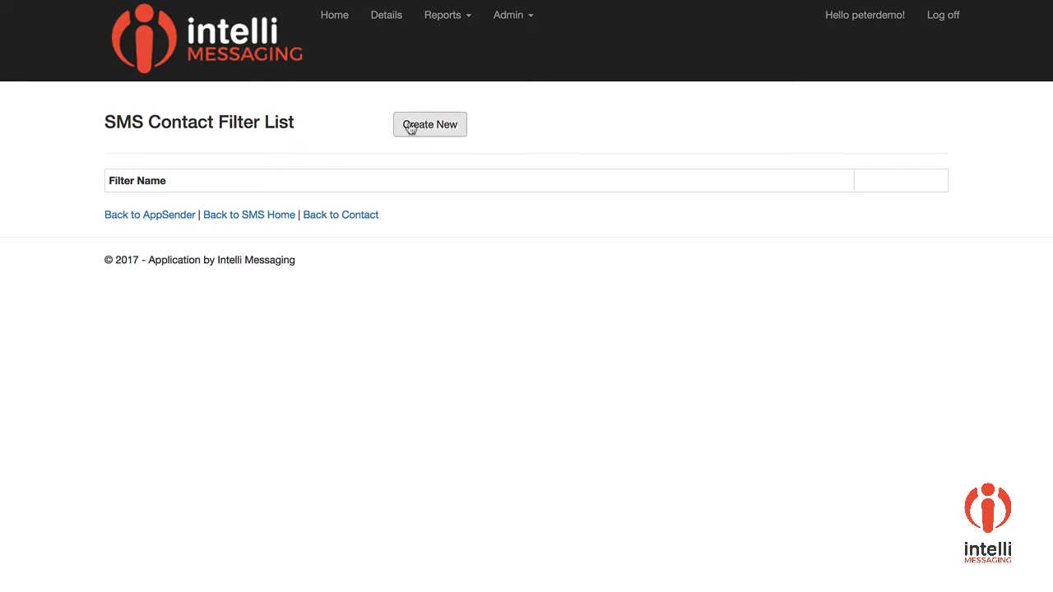
click(433, 123)
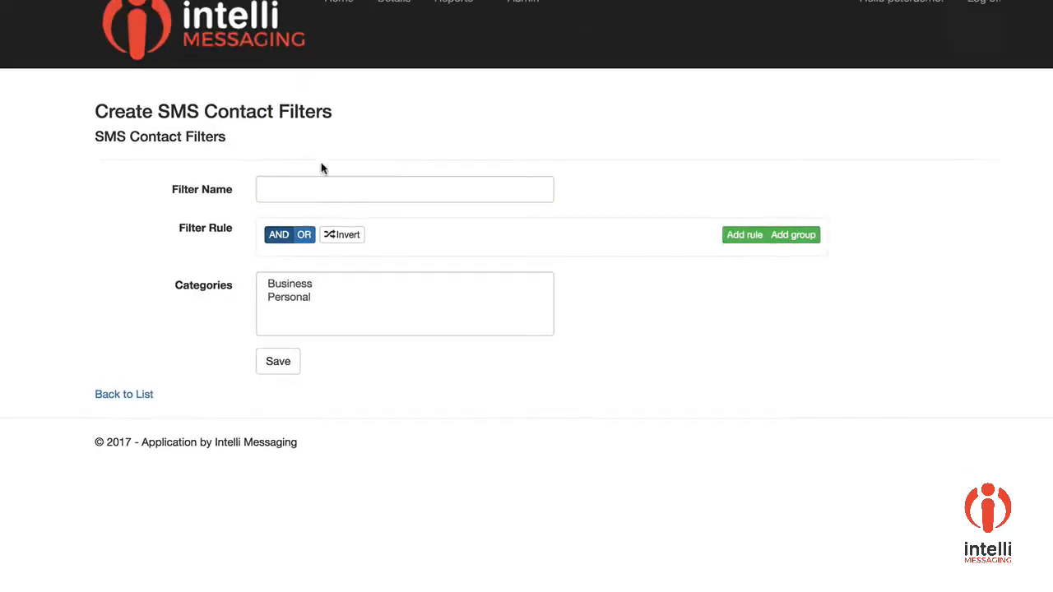
click(293, 192)
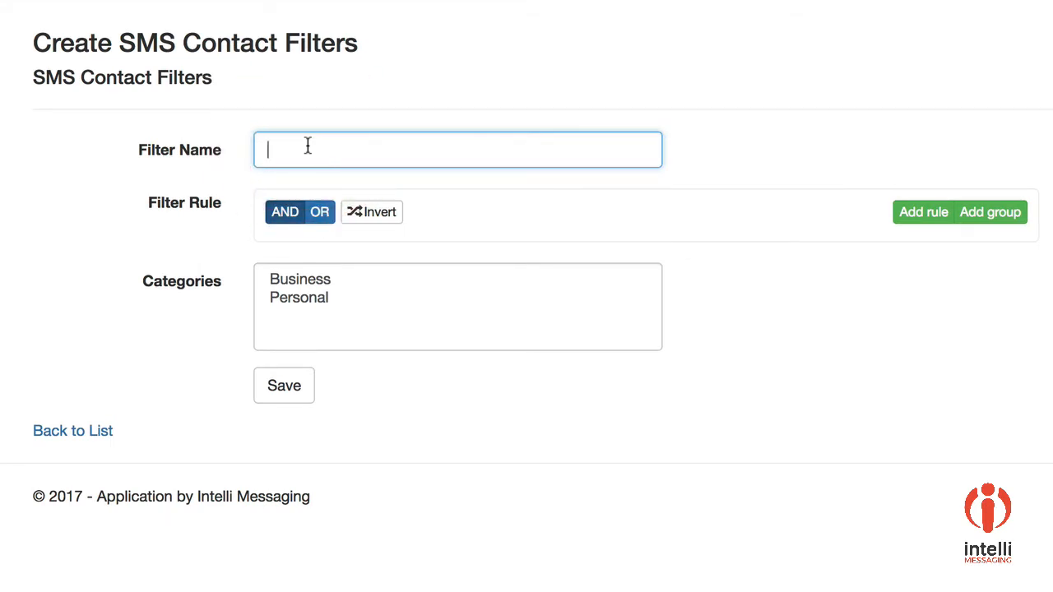
text(business)
click(289, 279)
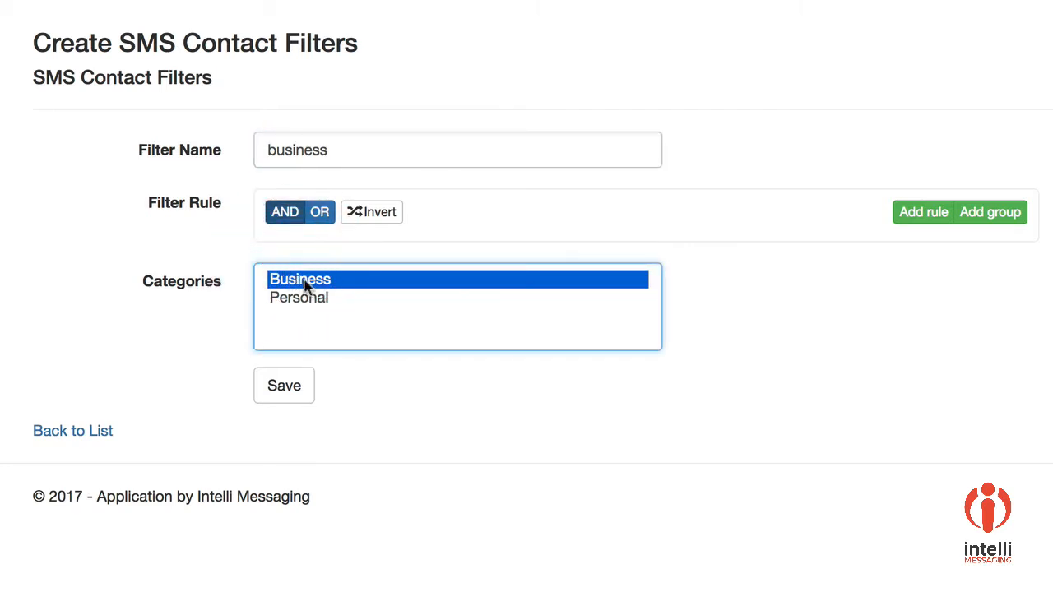
click(289, 393)
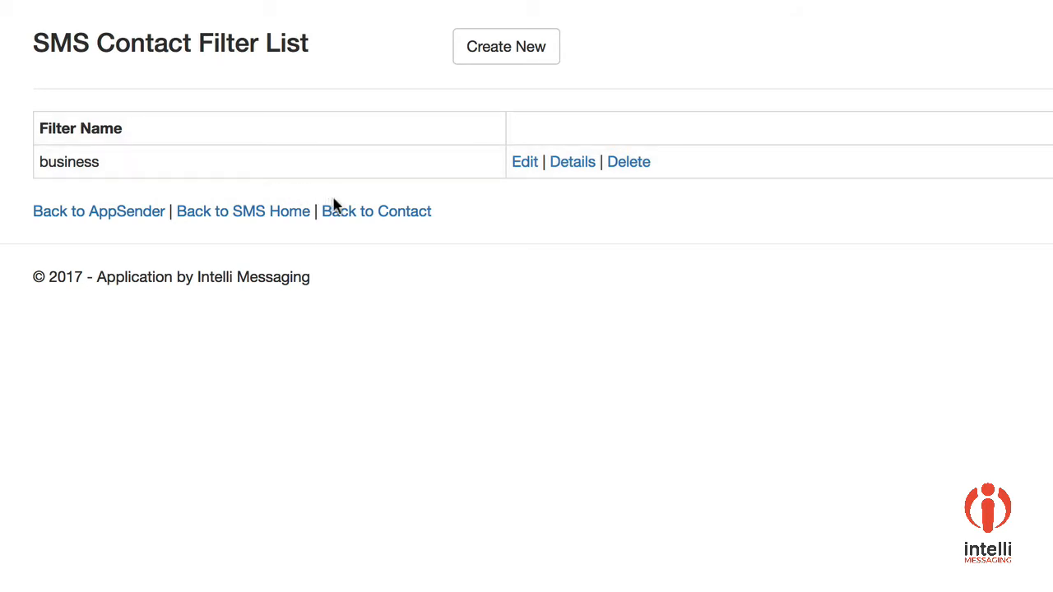
Step: From SMS Home, add all contacts found by the business filter as message recipients and place the cursor in the empty Message field
click(259, 218)
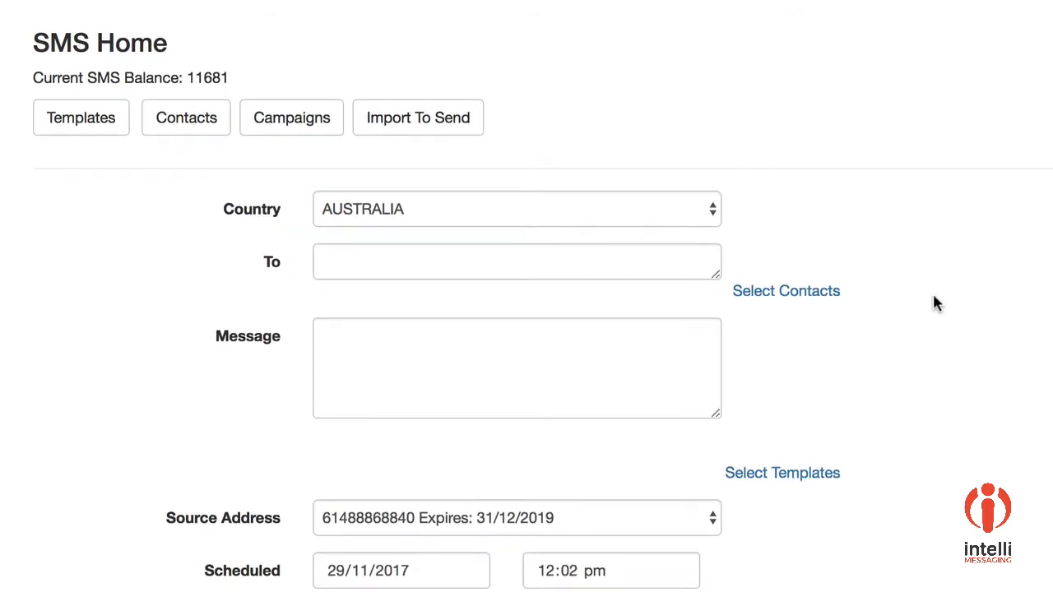
click(823, 295)
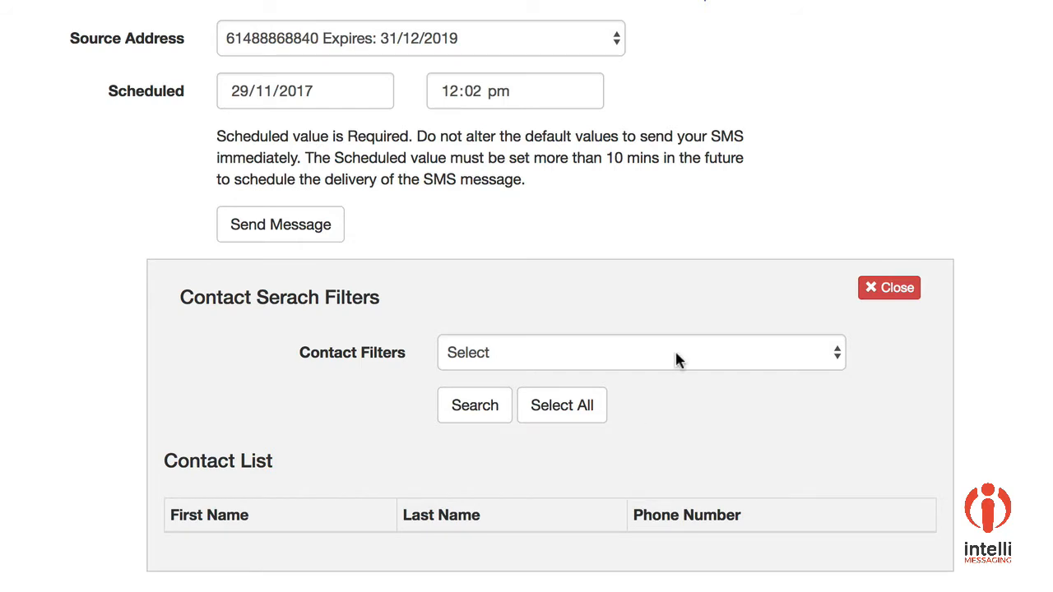
click(826, 357)
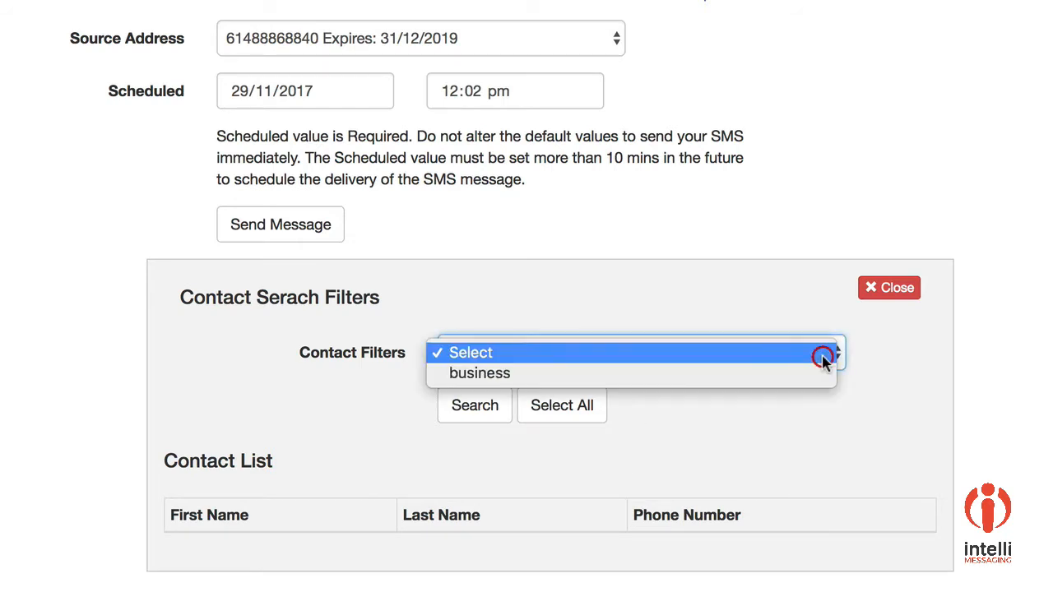
click(767, 375)
click(493, 414)
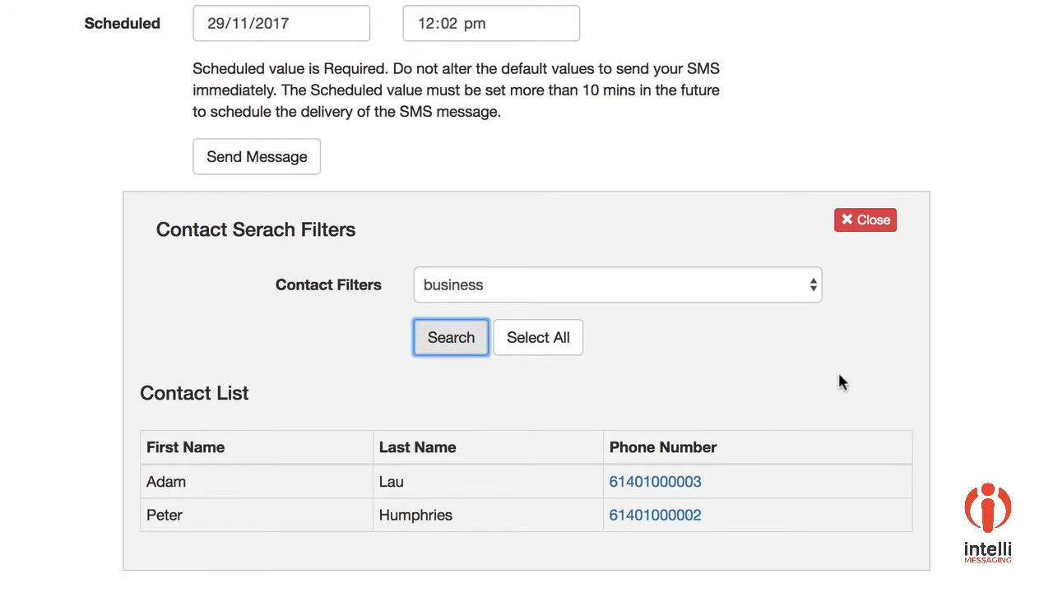
click(556, 344)
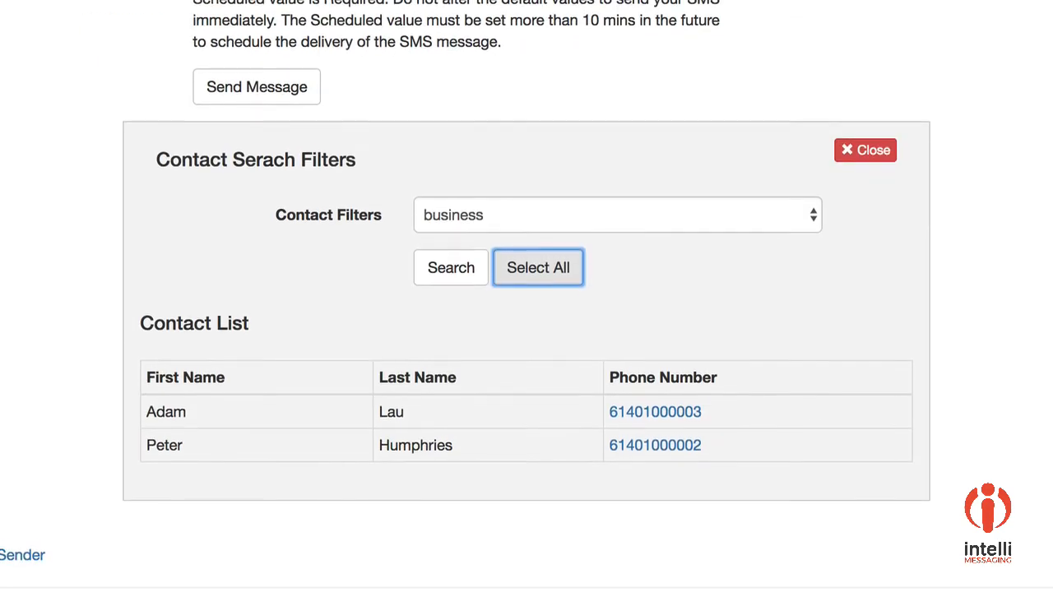
scroll(497, 160, up, 6)
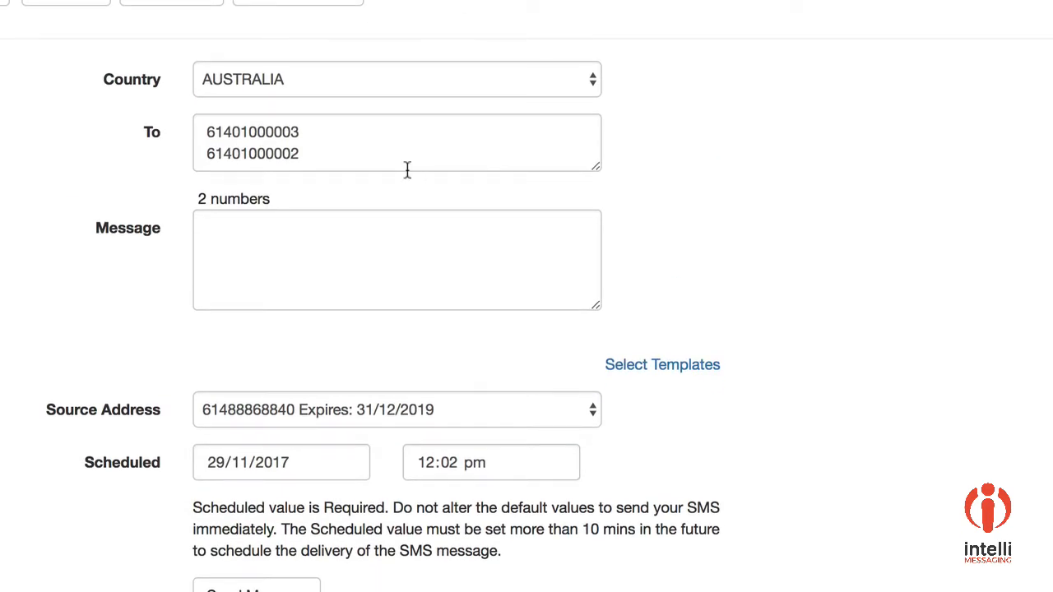
click(344, 233)
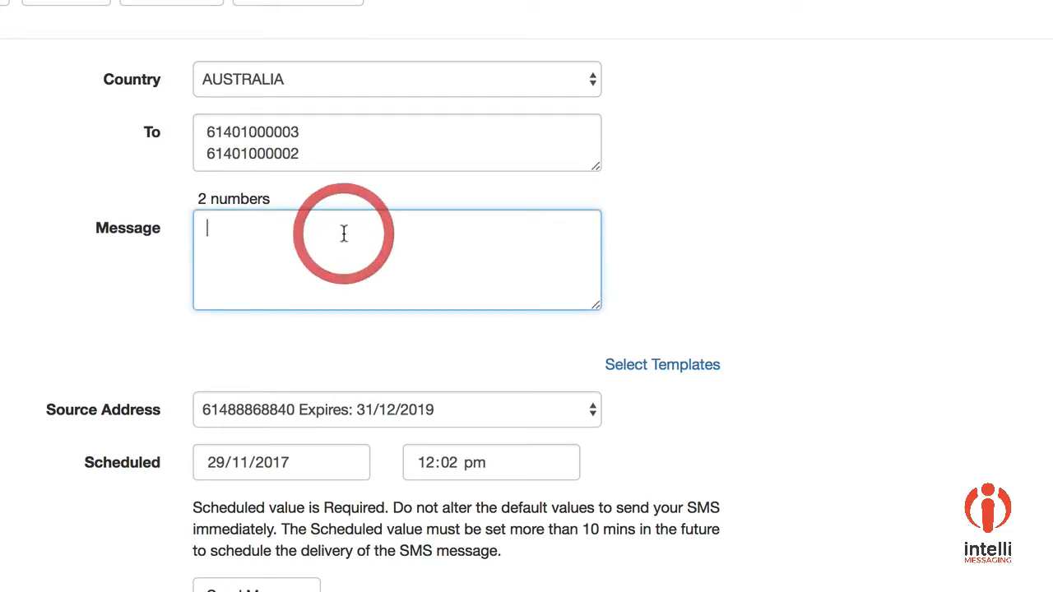